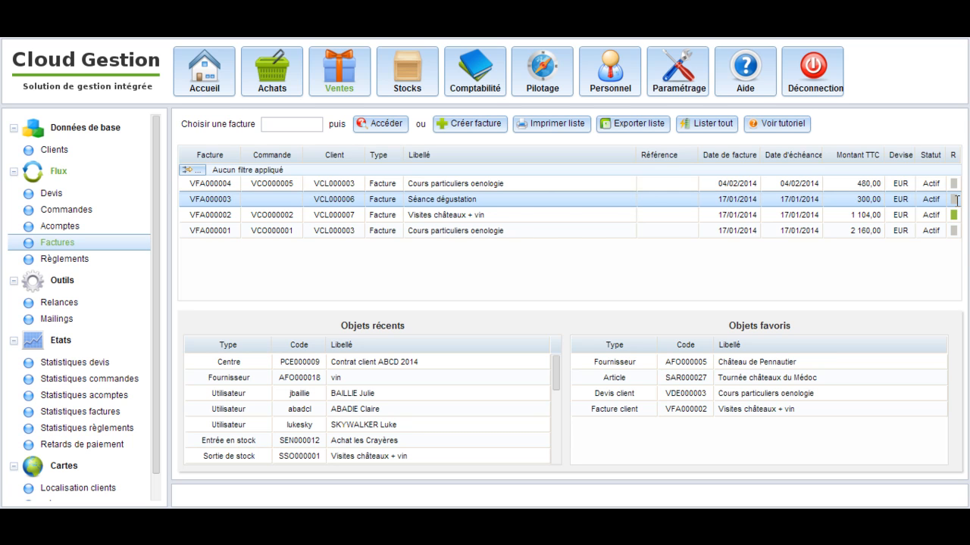
Start a new invoice for the client Le Bistronome, based on its order "Devis cours oenologie"
left_click(955, 215)
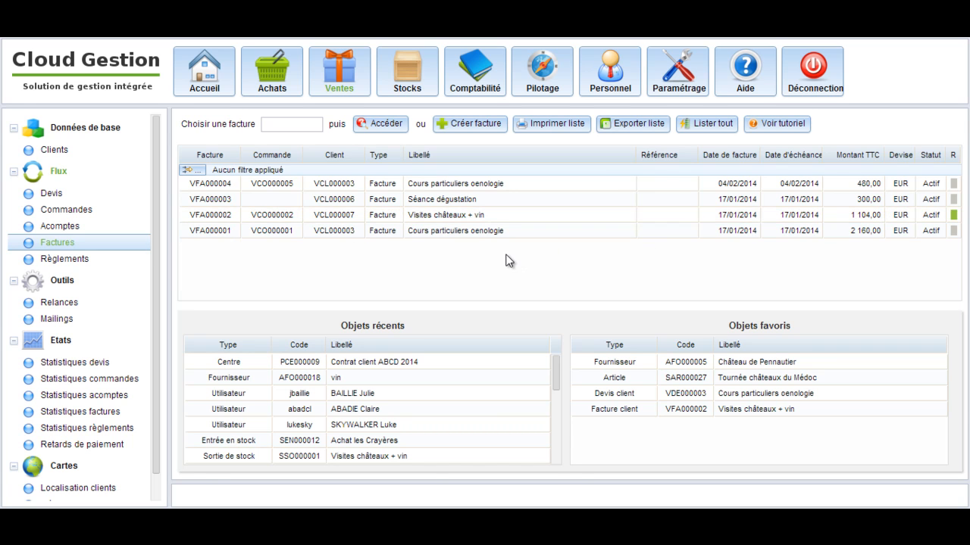
left_click(477, 125)
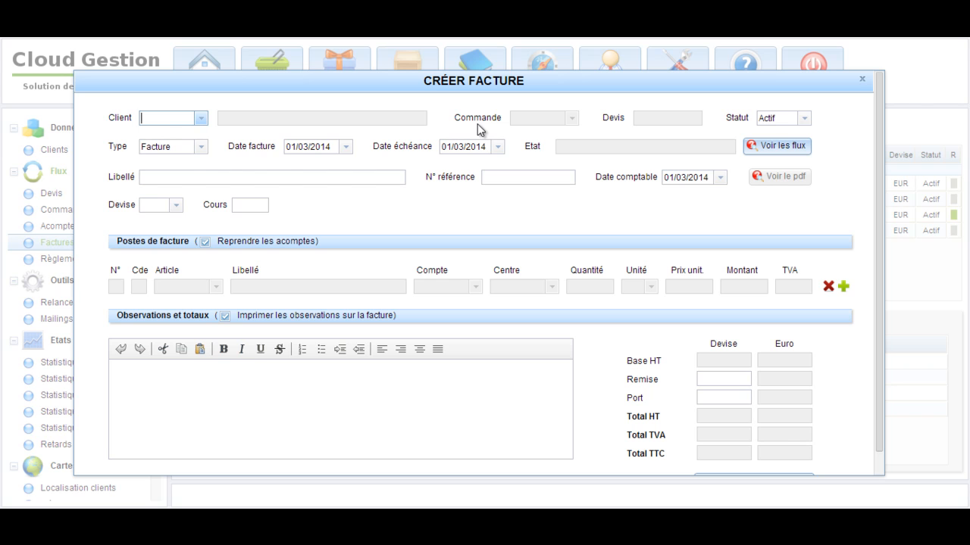
left_click(202, 120)
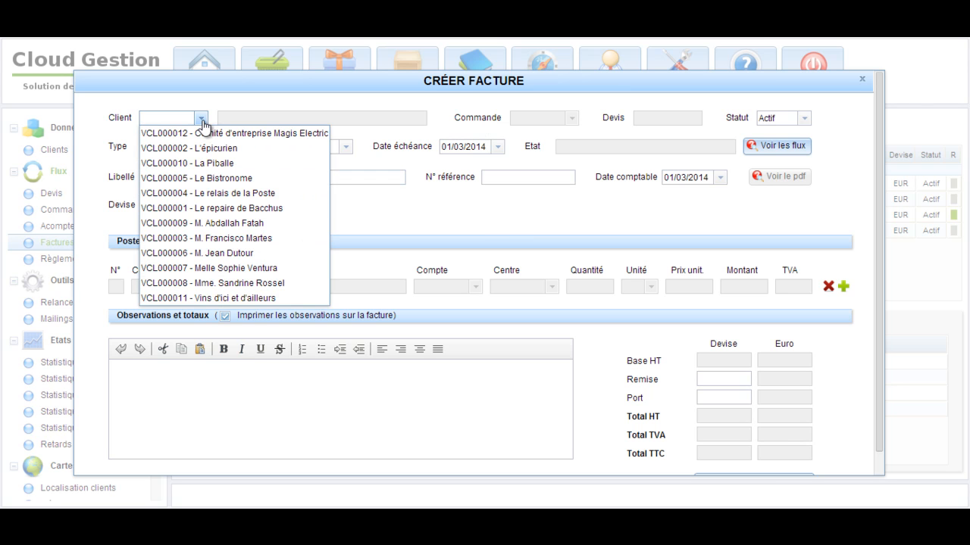
left_click(156, 179)
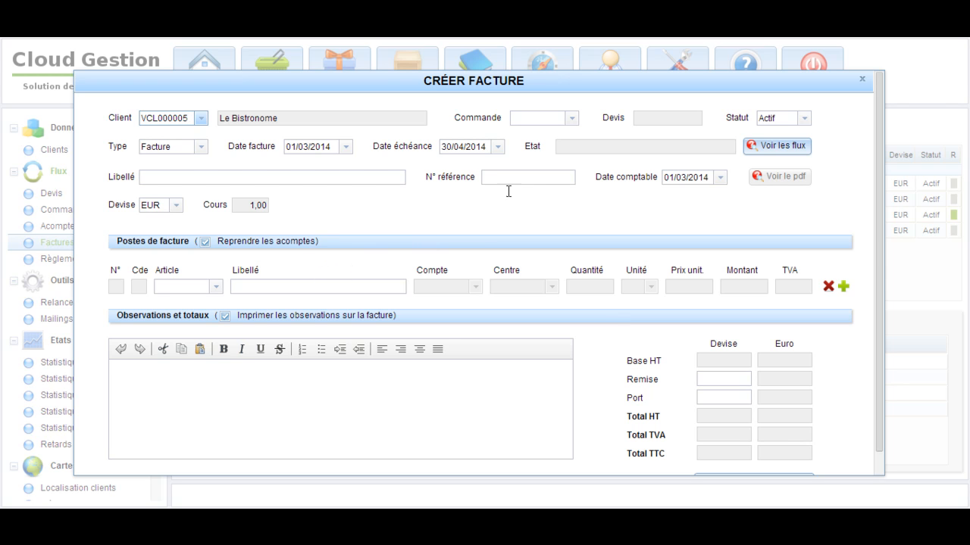
left_click(572, 120)
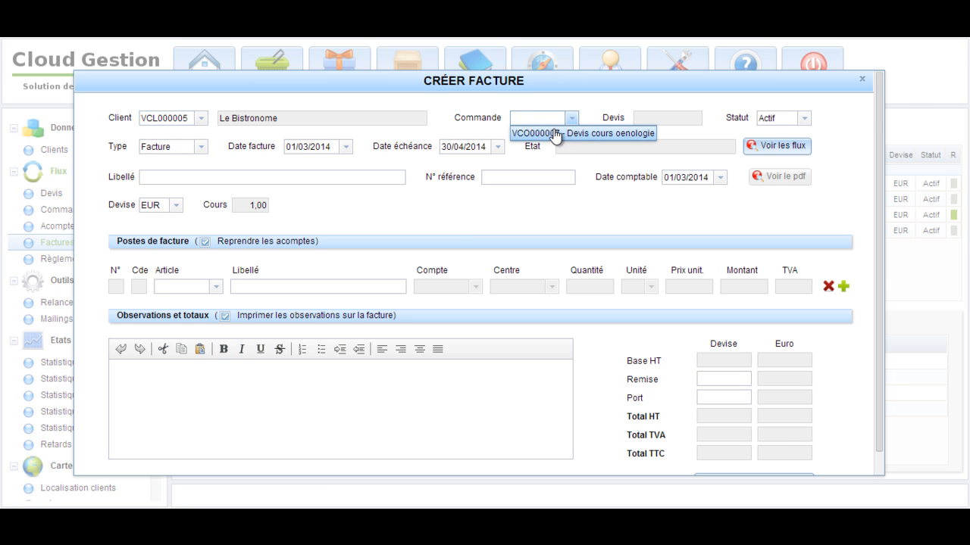
left_click(556, 134)
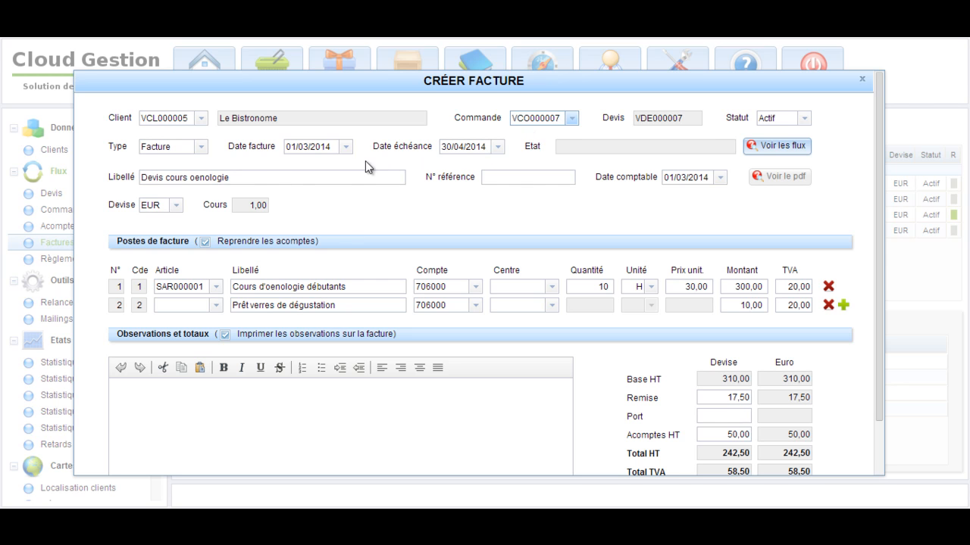
left_click(202, 149)
left_click(201, 149)
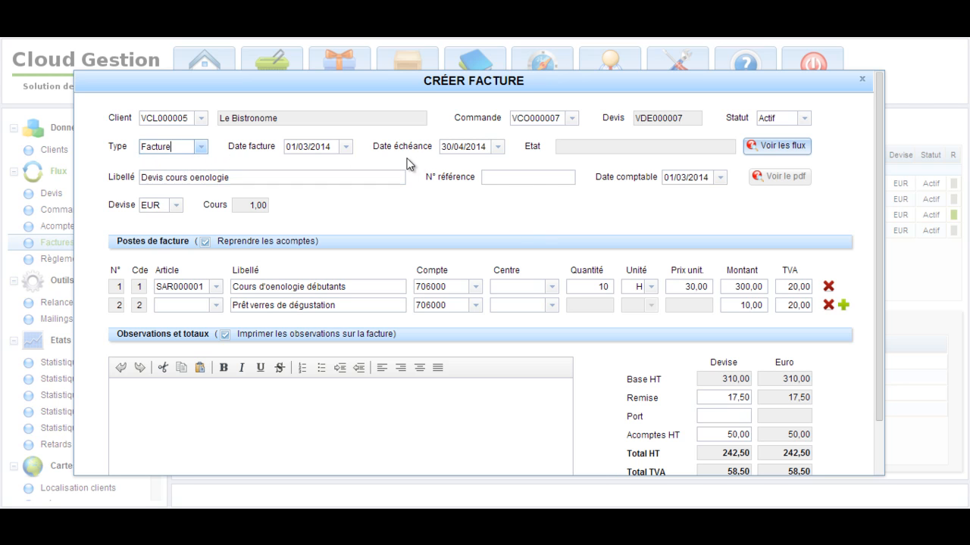
left_click(499, 182)
Delete the "Prêt verres de dégustation" line from the invoice and add an empty line in its place
left_click(828, 306)
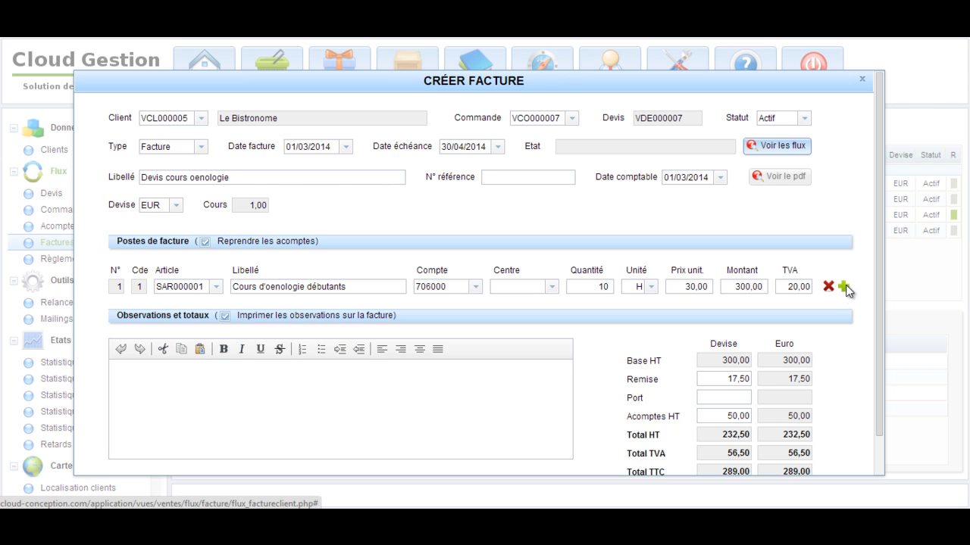
left_click(843, 286)
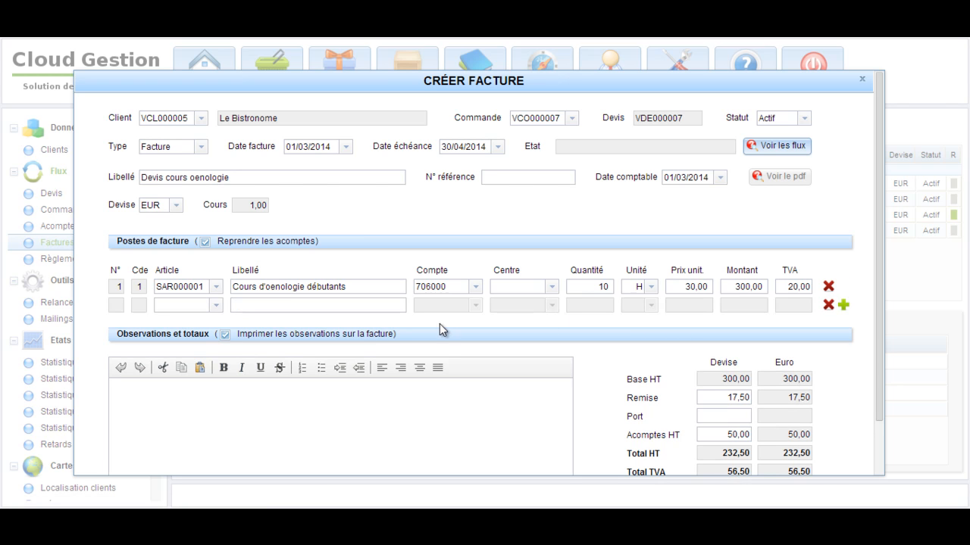
left_click(216, 308)
left_click(216, 308)
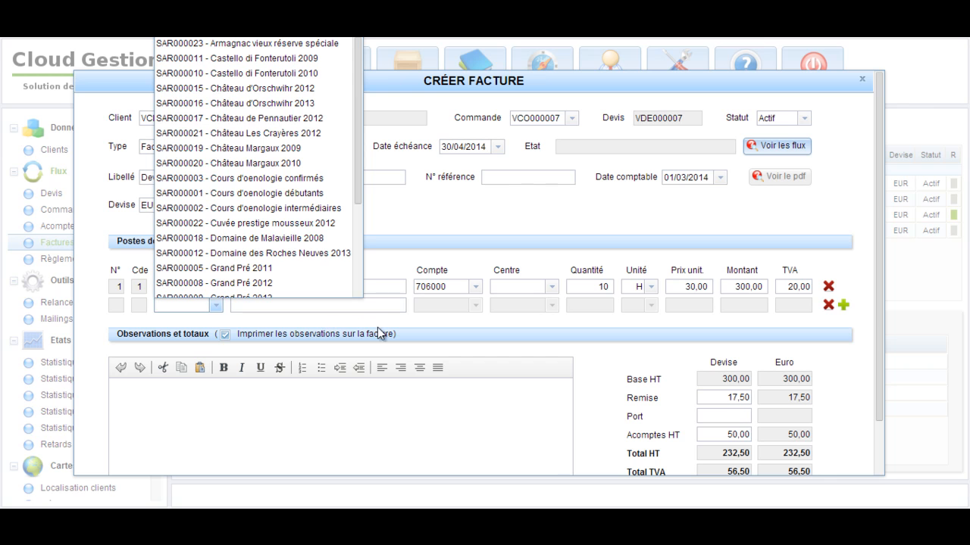
left_click(436, 328)
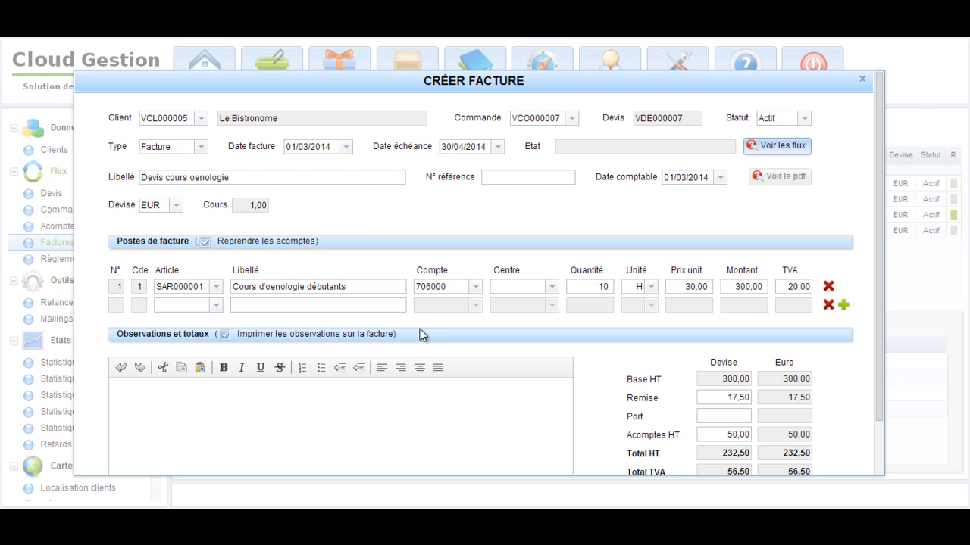
Label the new second invoice line "Frais de déplacement", leaving its article empty
left_click(295, 306)
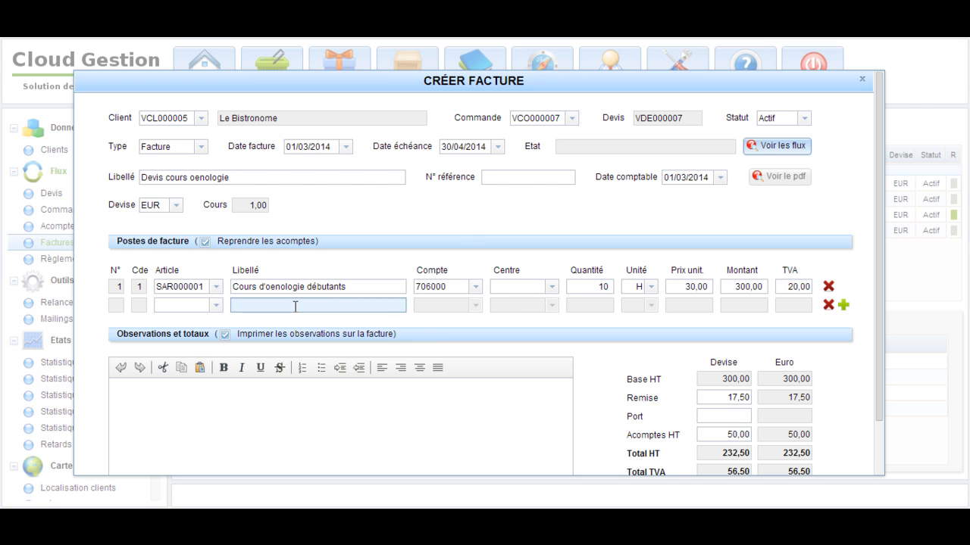
type("Frais de déplacement")
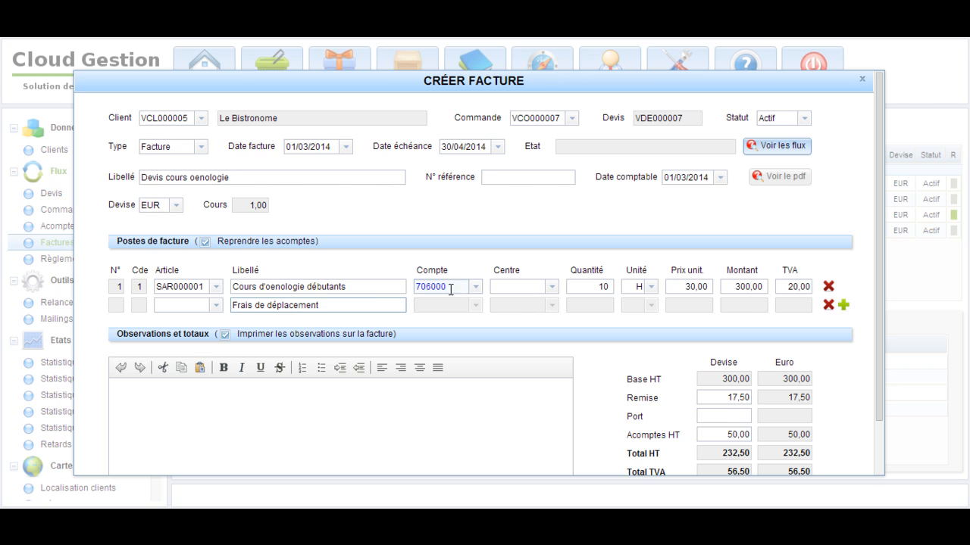
left_click(412, 322)
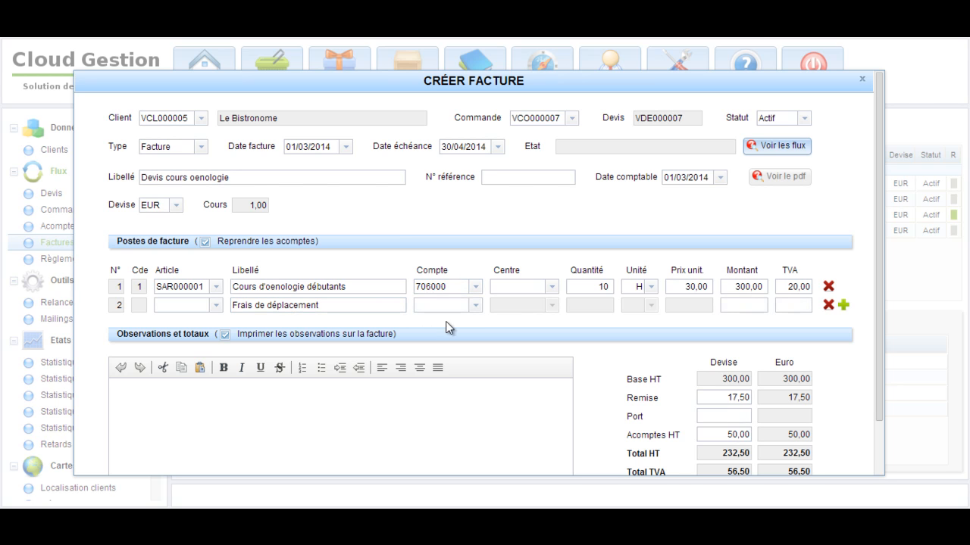
Assign account 706000 (Prestations de services) to the travel expenses line and set its amount to 50
left_click(441, 307)
type("706000")
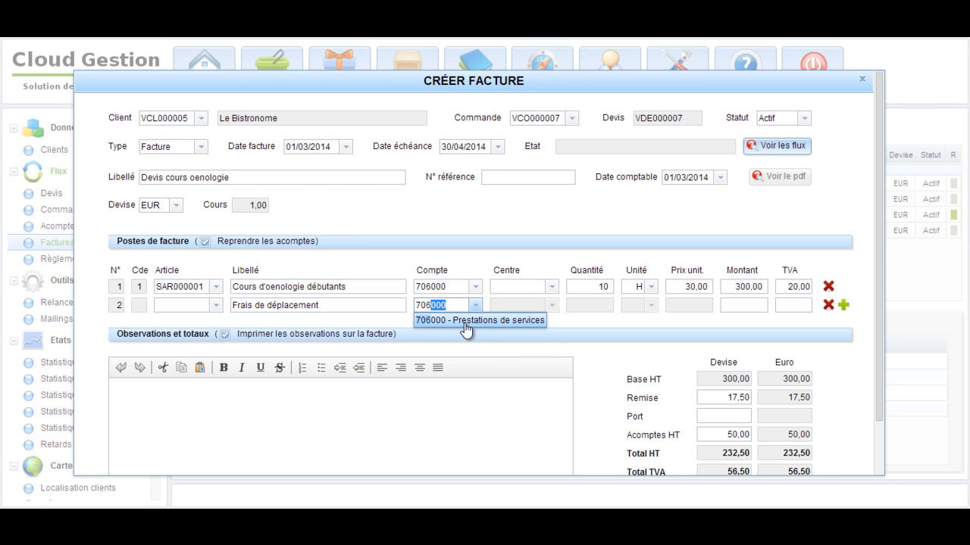
left_click(470, 321)
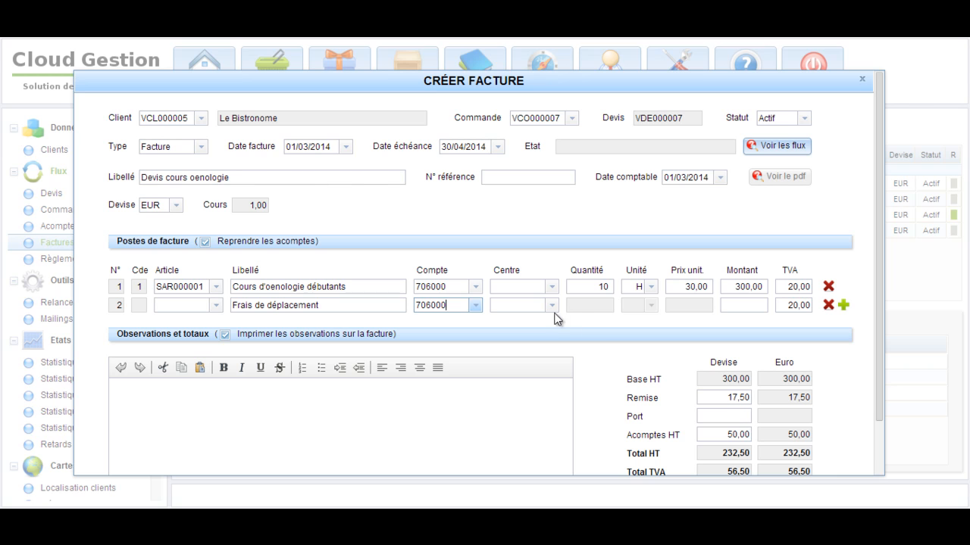
left_click(735, 307)
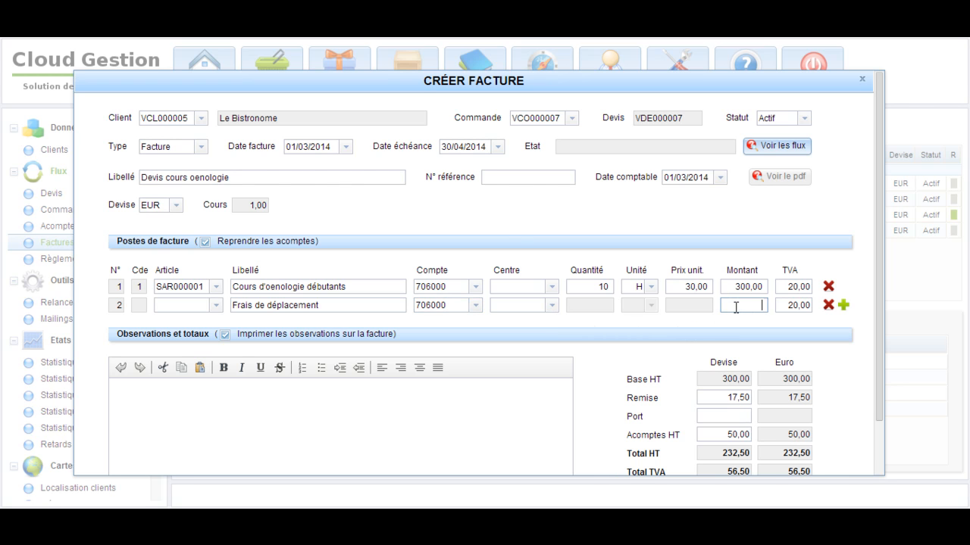
type("50")
left_click(796, 324)
Turn off carrying over the deposits (Reprendre les acomptes), and create the invoice with its PDF
left_click(711, 432)
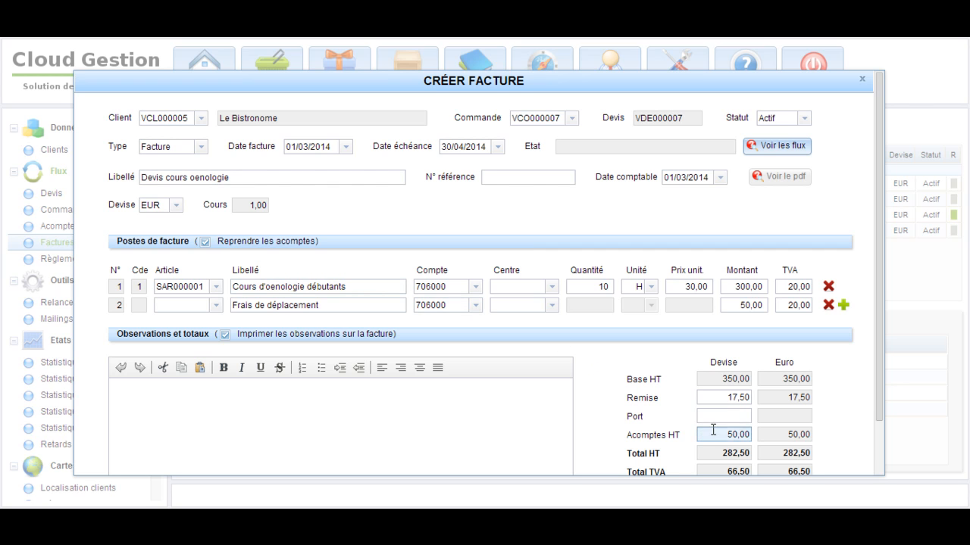
left_click(204, 242)
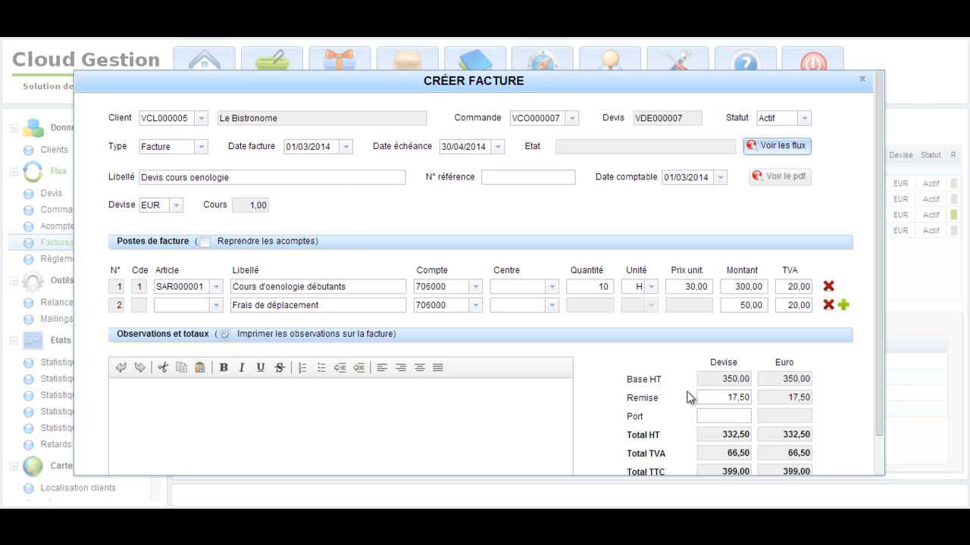
left_click(188, 121)
left_click_drag(880, 381, 882, 435)
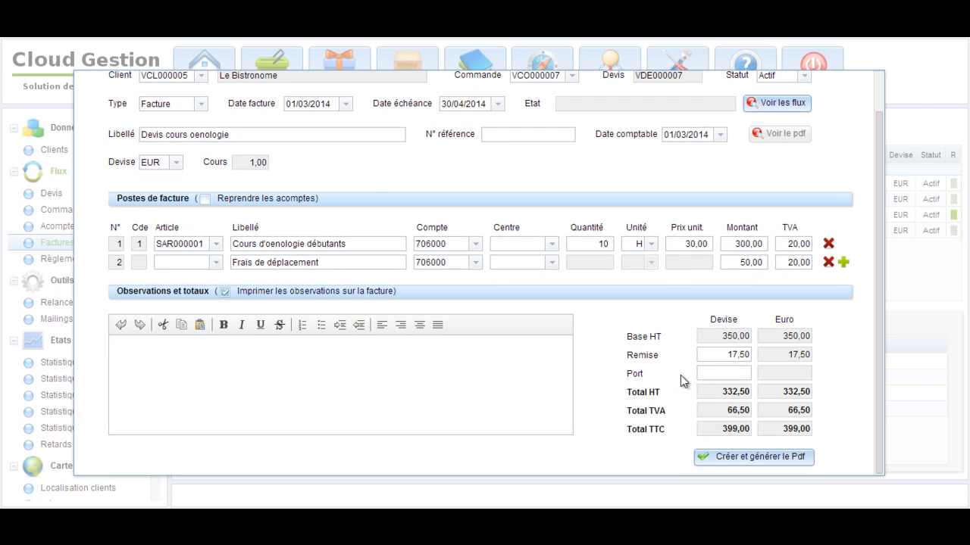
left_click(771, 456)
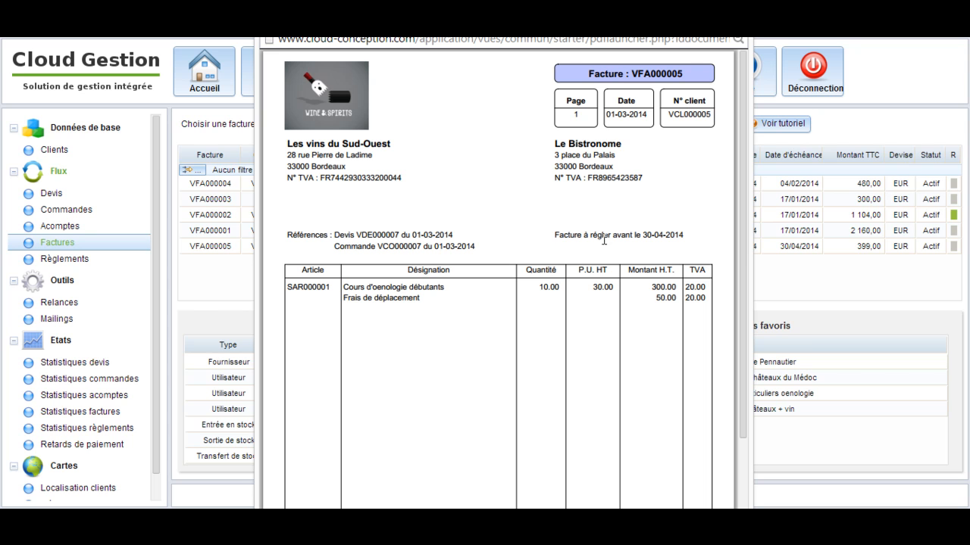
Review the generated PDF invoice and close it to return to the invoice list
mouse_move(742, 224)
left_mouse_down()
mouse_move(742, 359)
mouse_move(747, 212)
left_mouse_up()
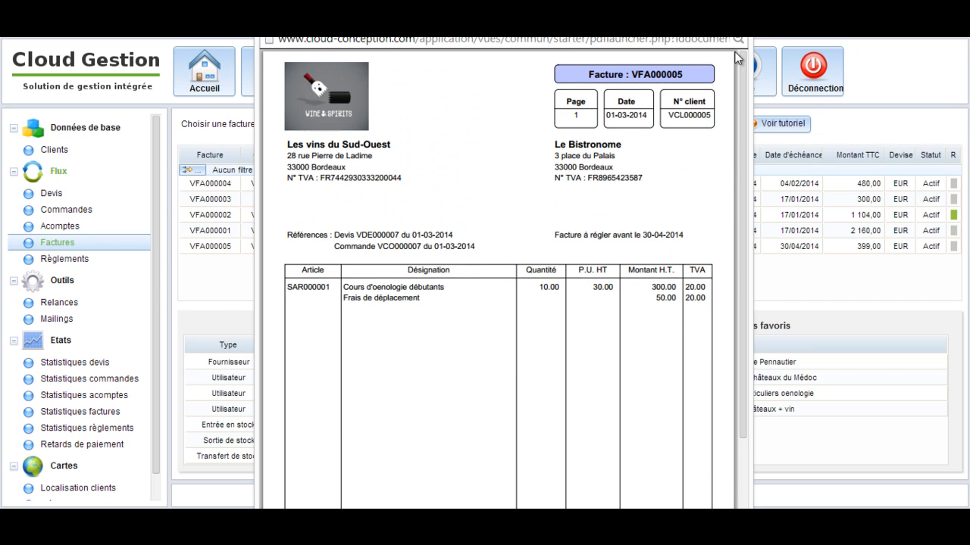
left_click(735, 21)
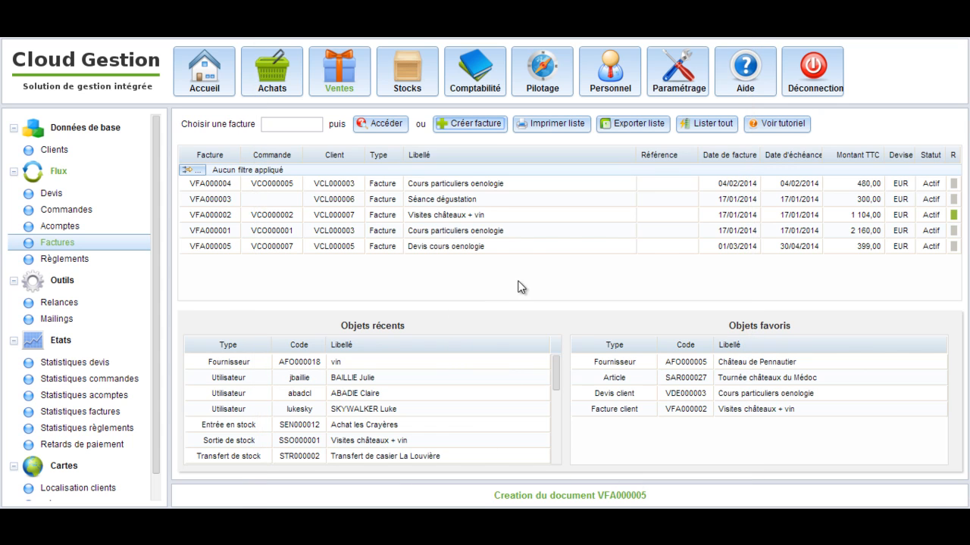
left_click(548, 230)
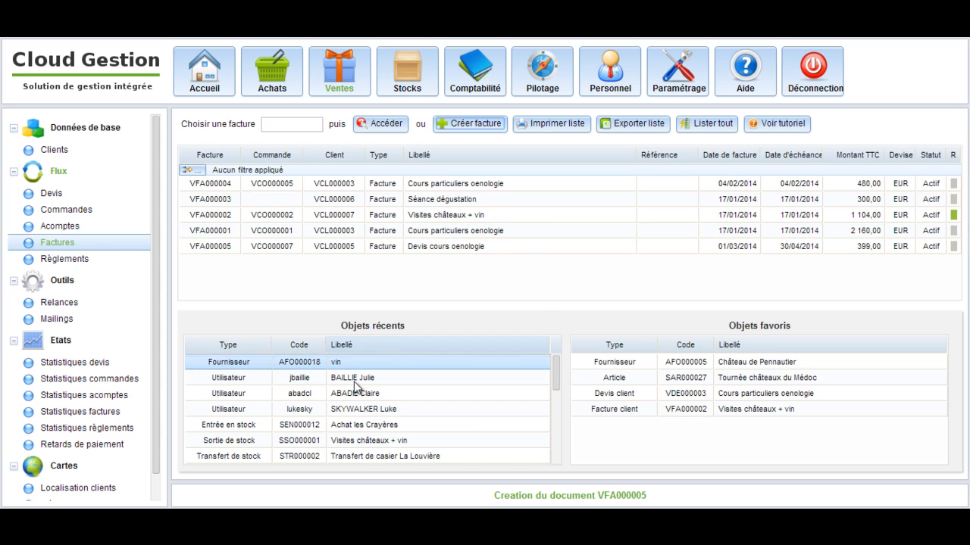